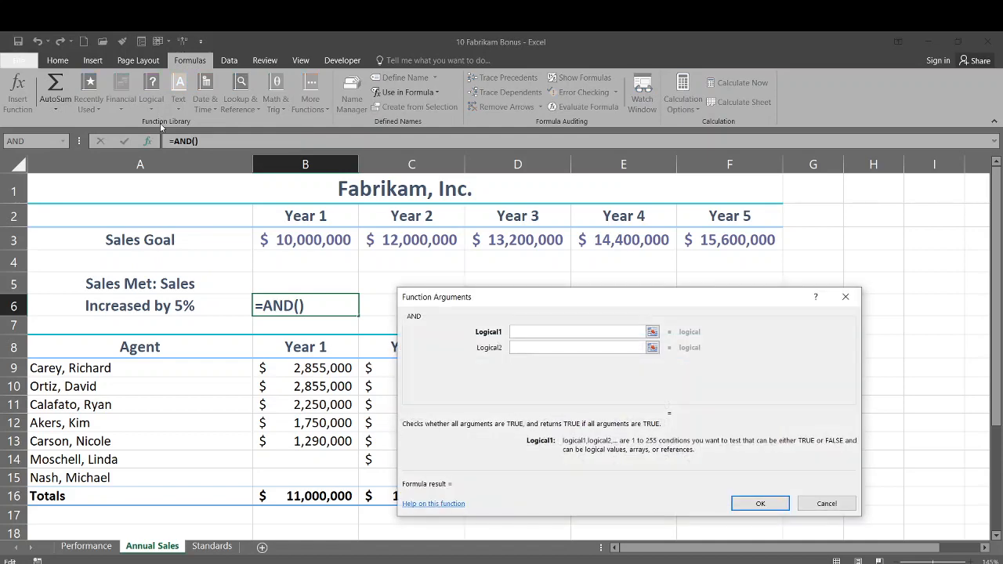
# Step: Complete the AND function in B6 with the single condition B16>=B3, comparing the Year 1 total with its sales goal
pyautogui.moveTo(491, 307); pyautogui.dragTo(539, 271)
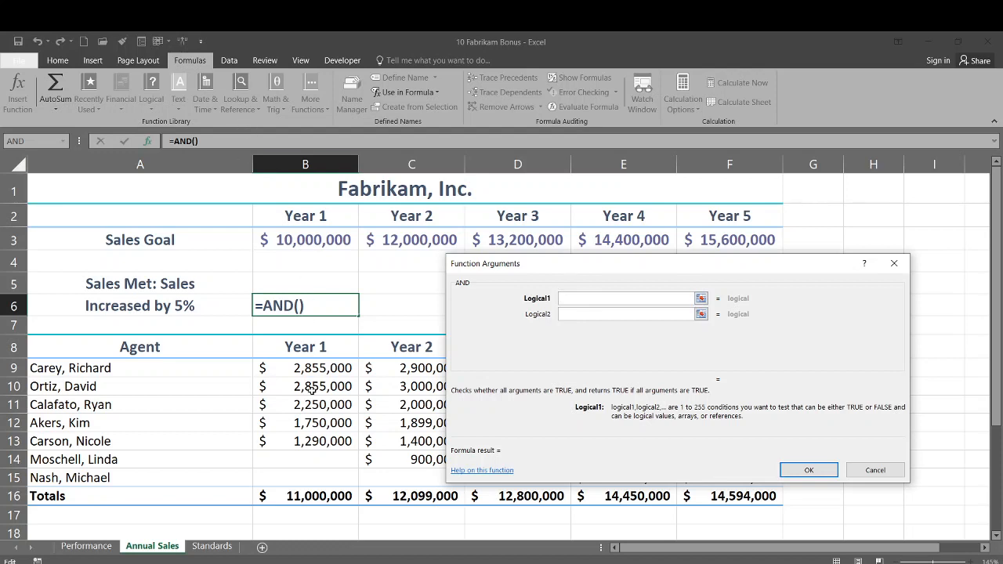
pyautogui.click(310, 497)
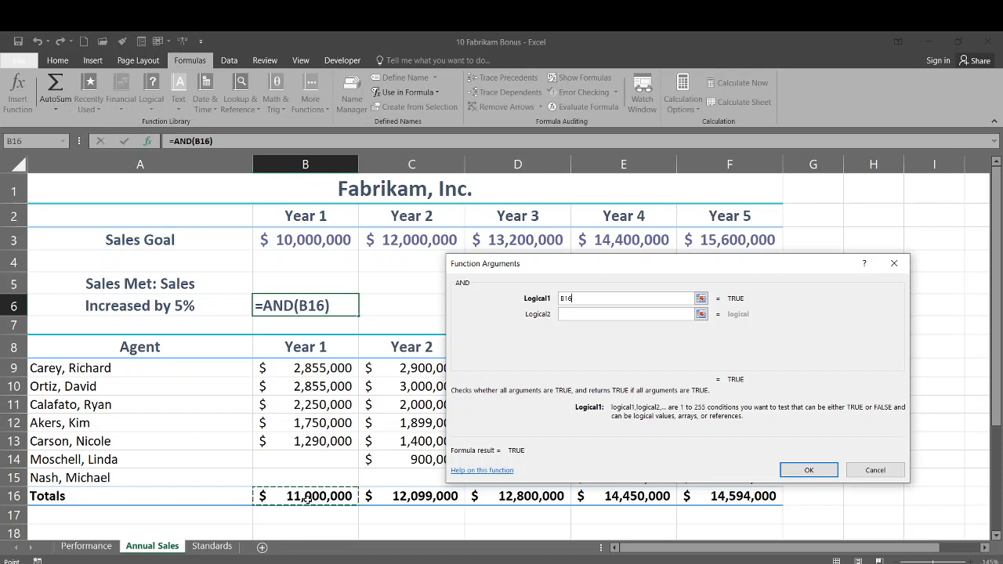
pyautogui.write('<')
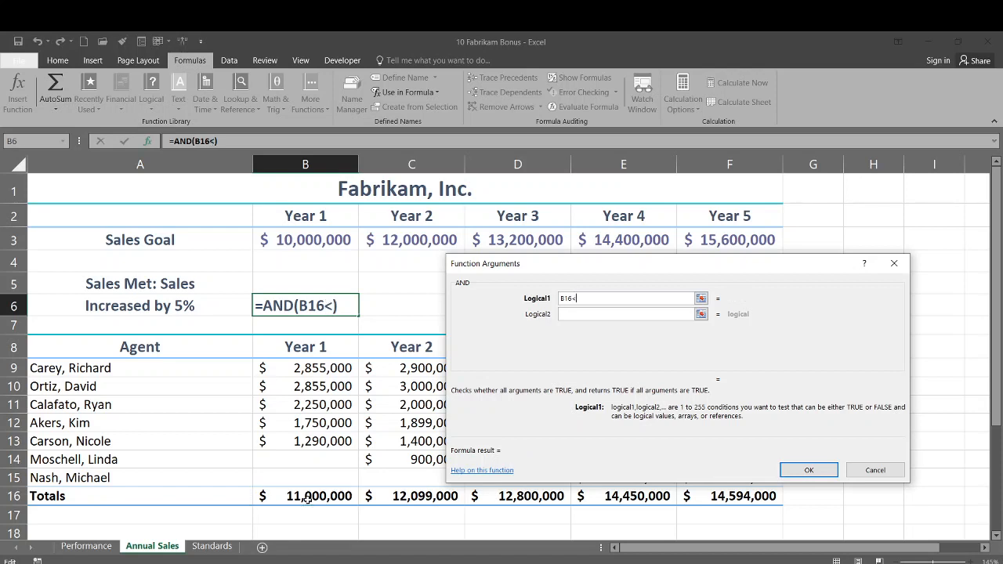
pyautogui.write('=')
pyautogui.press('BackSpace')
pyautogui.press('BackSpace')
pyautogui.write('>=')
pyautogui.click(316, 242)
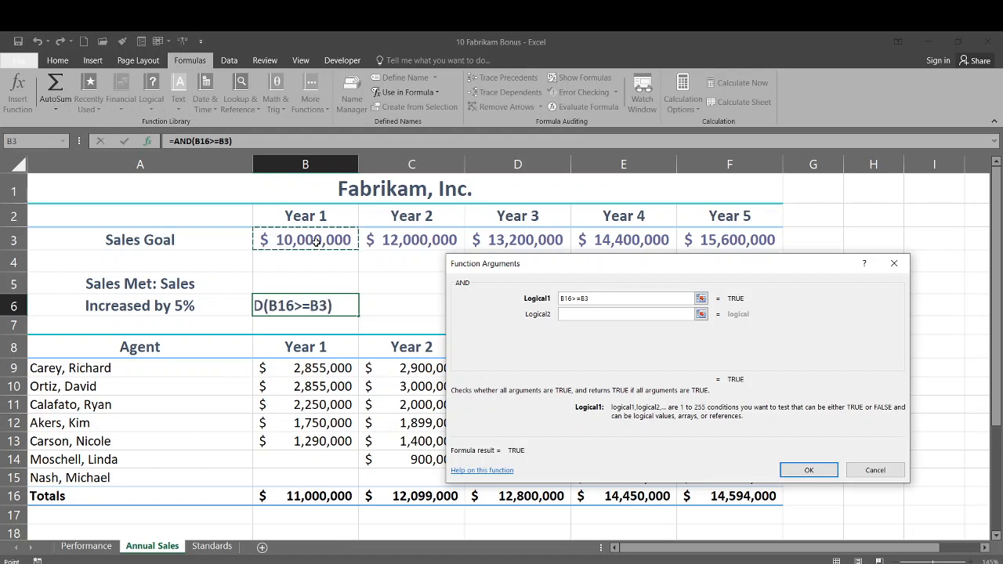
pyautogui.press('Return')
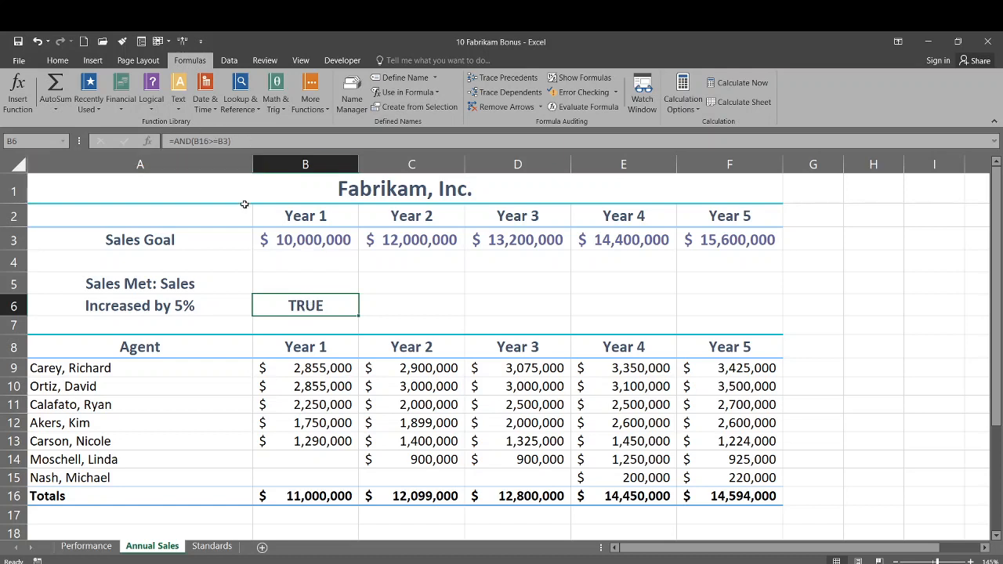
# Step: Check which cells the AND formula in B6 references
pyautogui.doubleClick(303, 307)
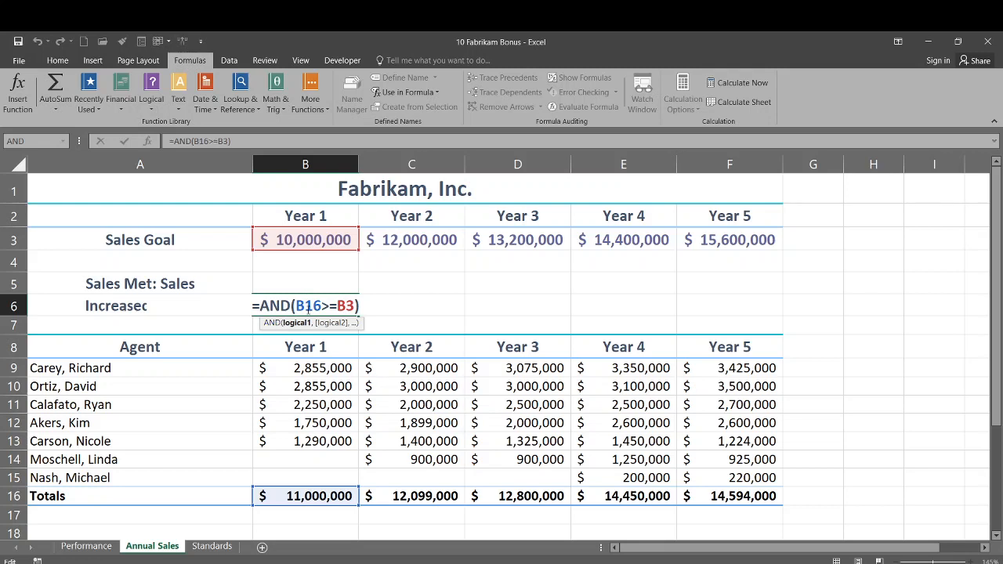
pyautogui.click(403, 311)
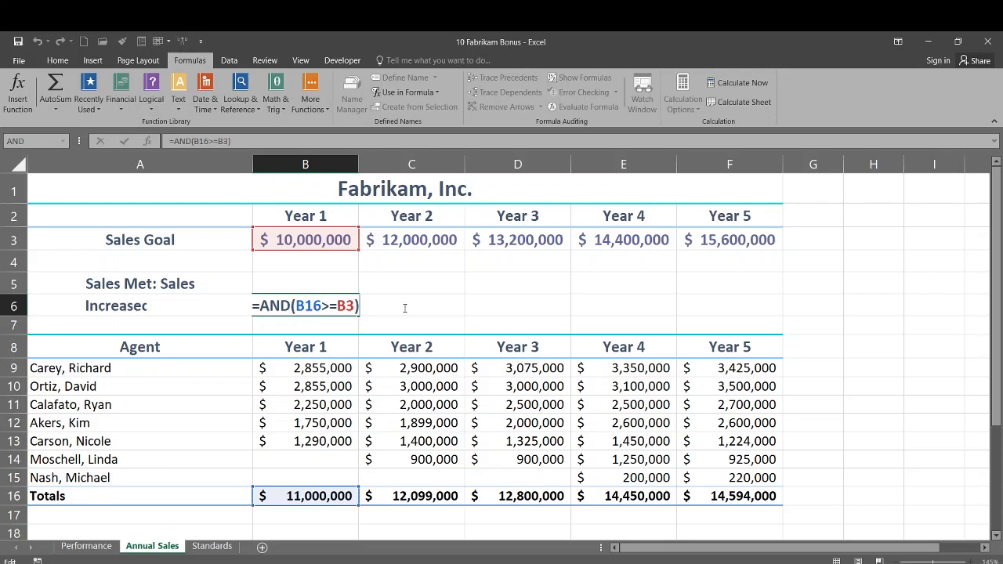
pyautogui.press('Return')
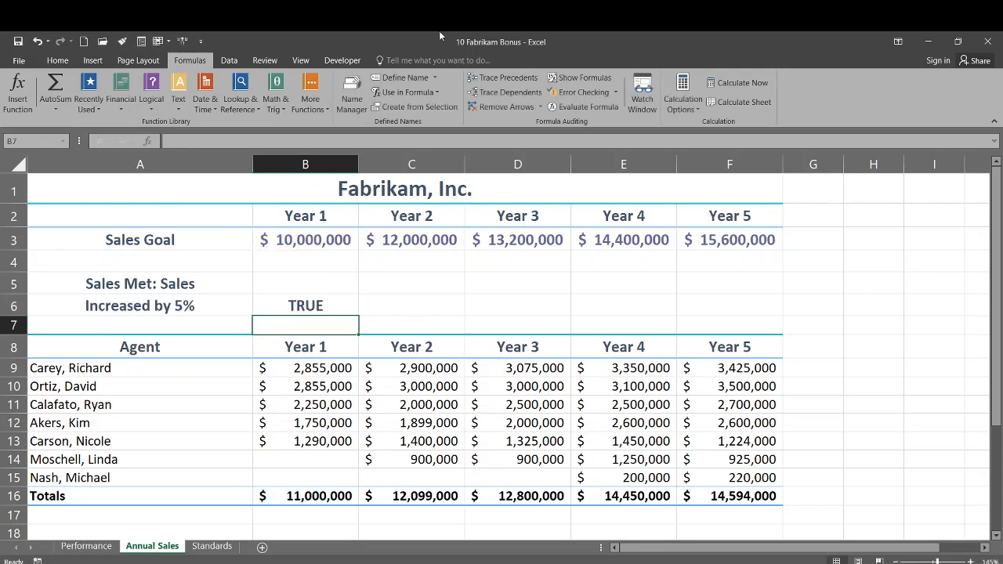
# Step: Insert an AND function in C6 and set its first condition to C16>=C3
pyautogui.click(399, 300)
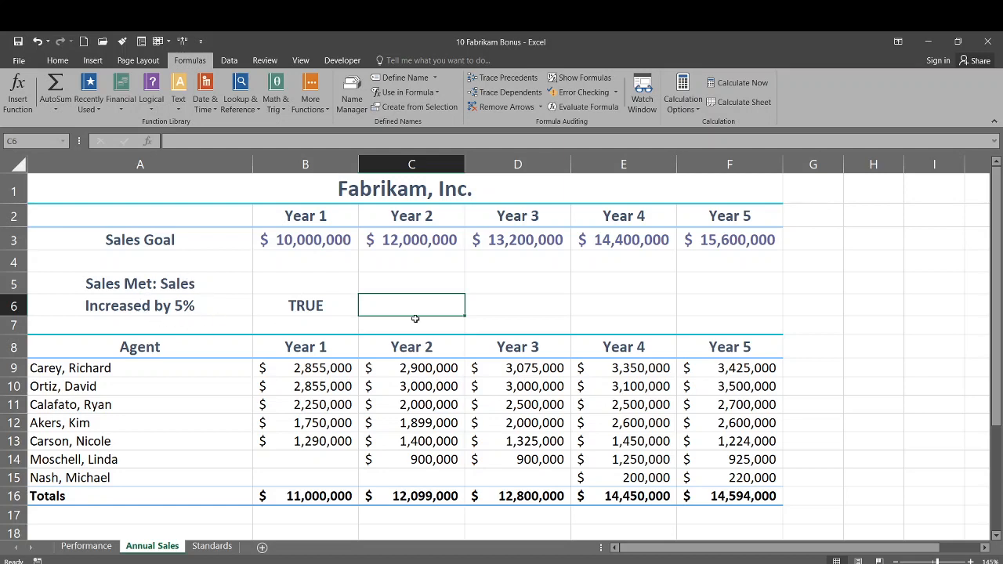
pyautogui.write('=')
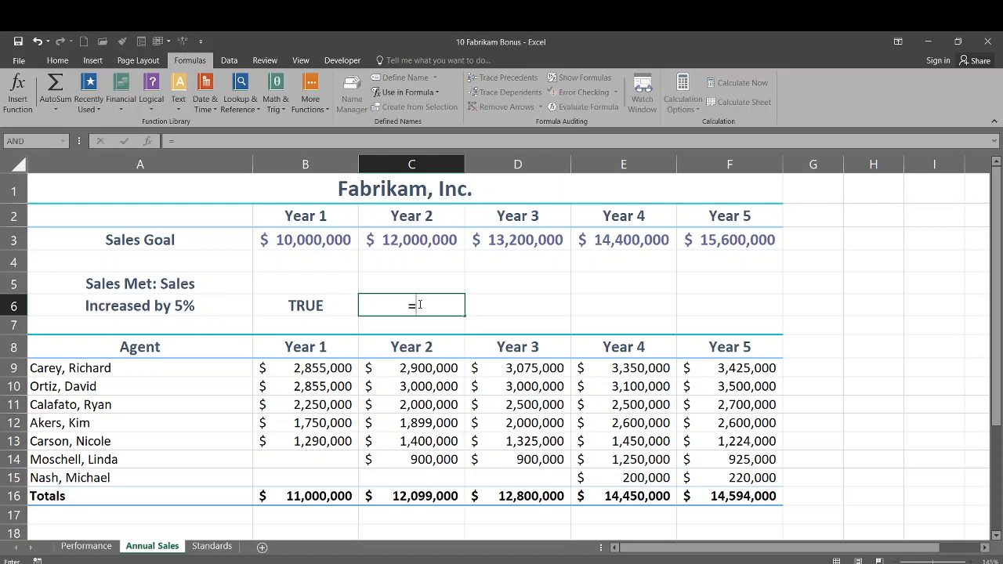
pyautogui.press('BackSpace')
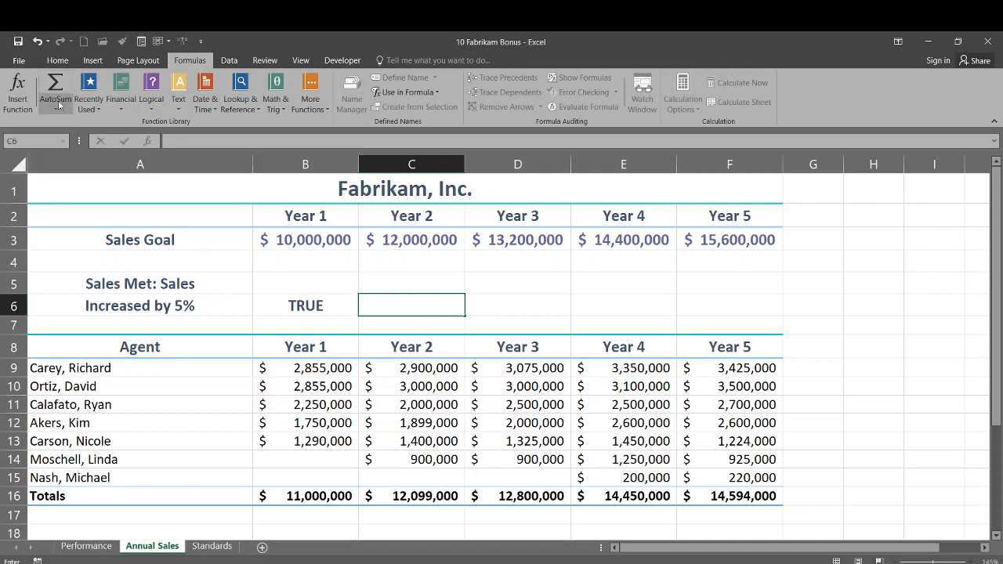
pyautogui.click(89, 102)
pyautogui.click(98, 122)
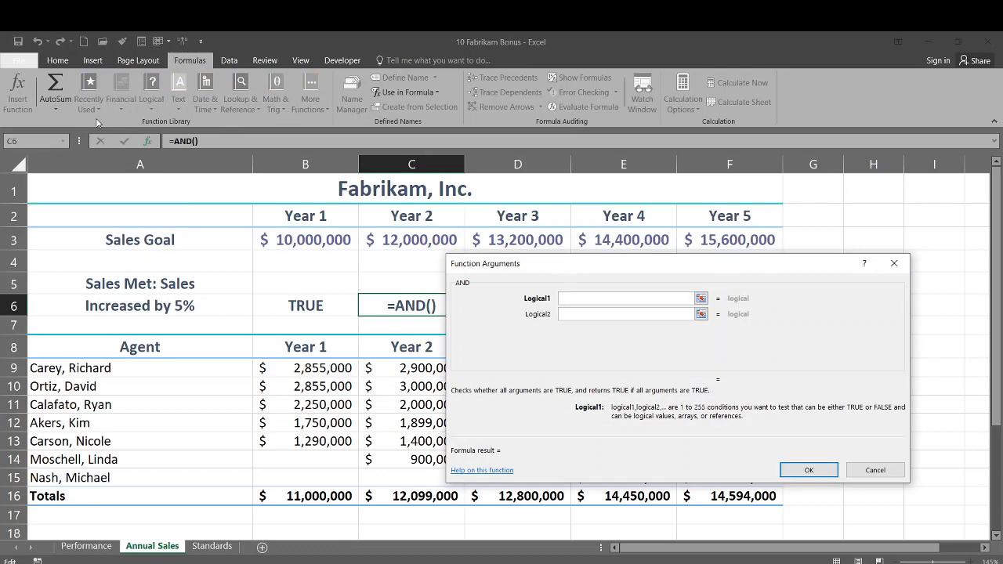
pyautogui.click(398, 496)
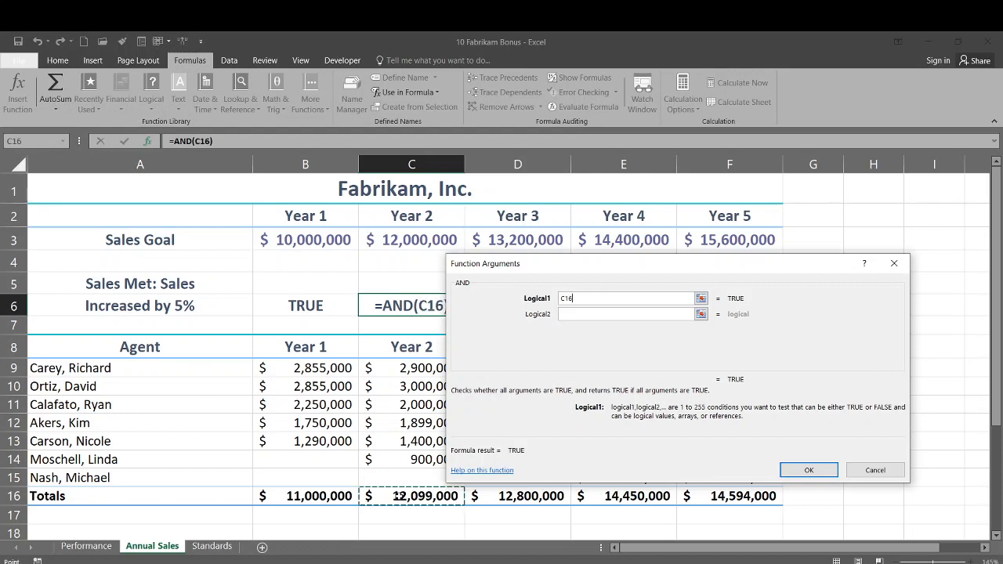
pyautogui.write('>=')
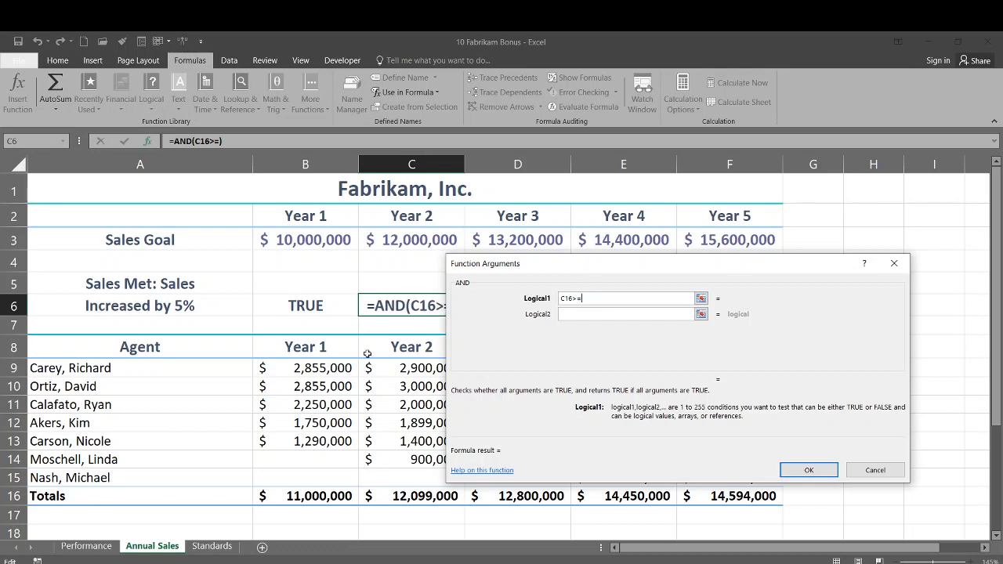
pyautogui.click(423, 239)
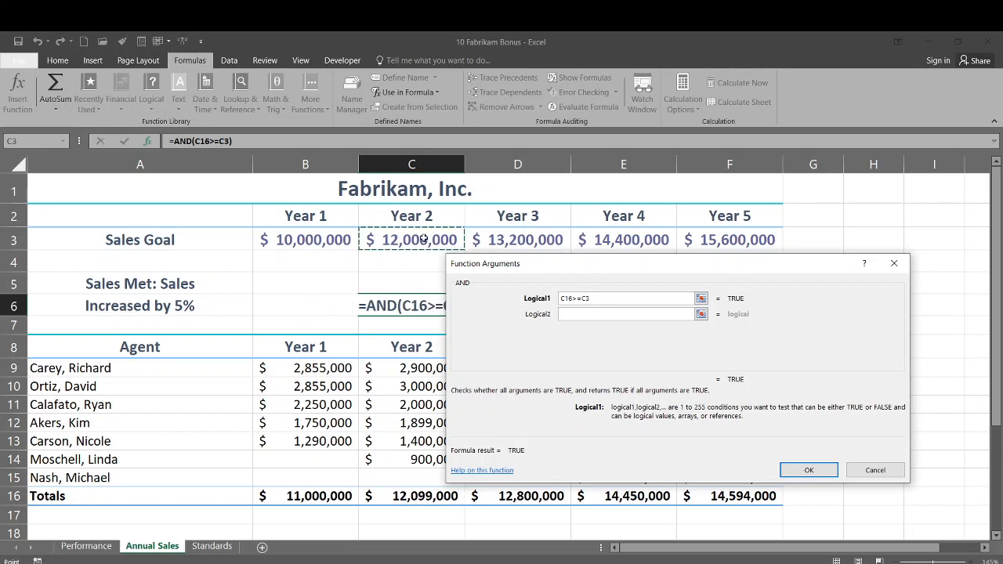
# Step: Add C16>=B16*1.05 as the second AND condition in C6 and copy the finished formula across to F6
pyautogui.click(592, 315)
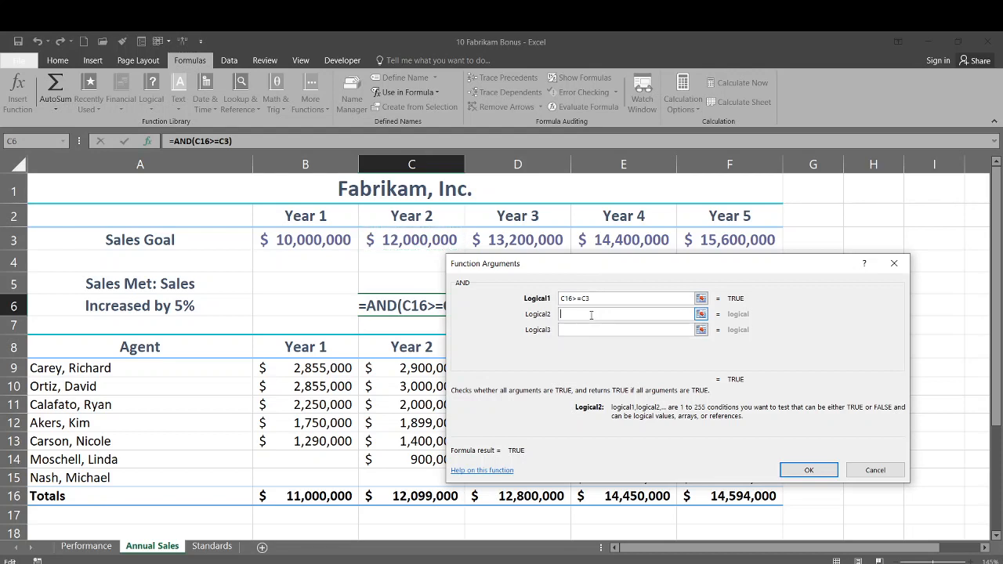
pyautogui.click(416, 502)
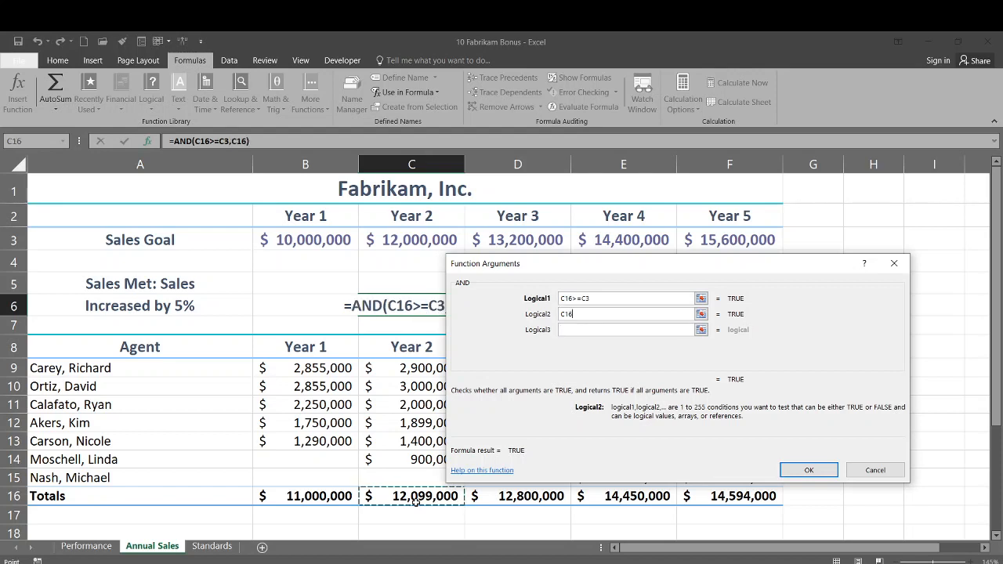
pyautogui.write('>')
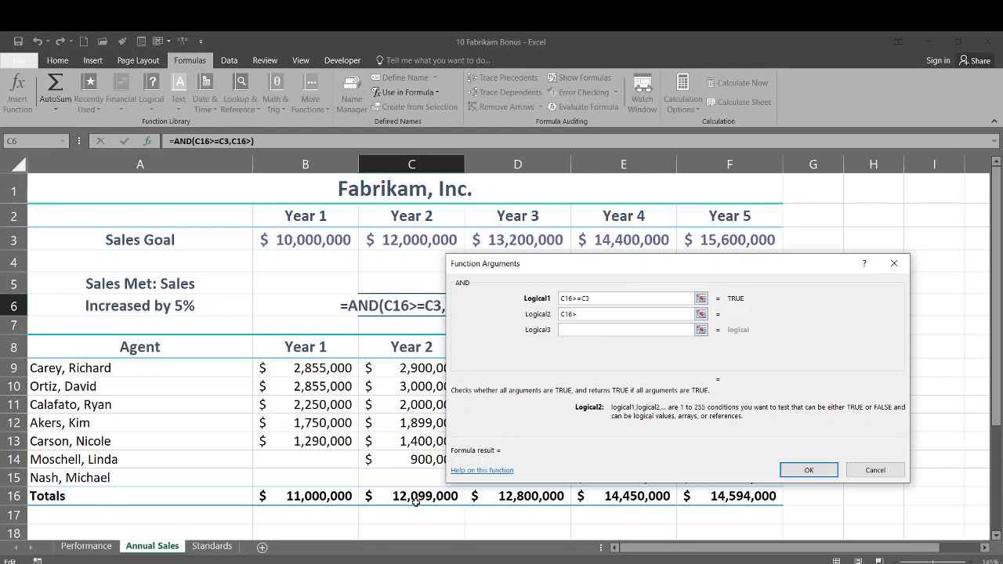
pyautogui.write('=')
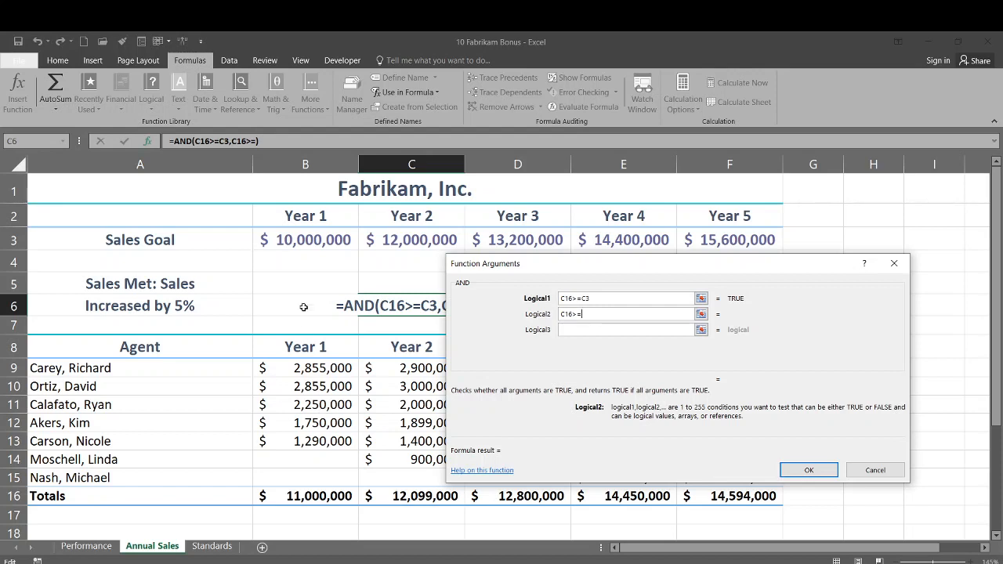
pyautogui.click(306, 497)
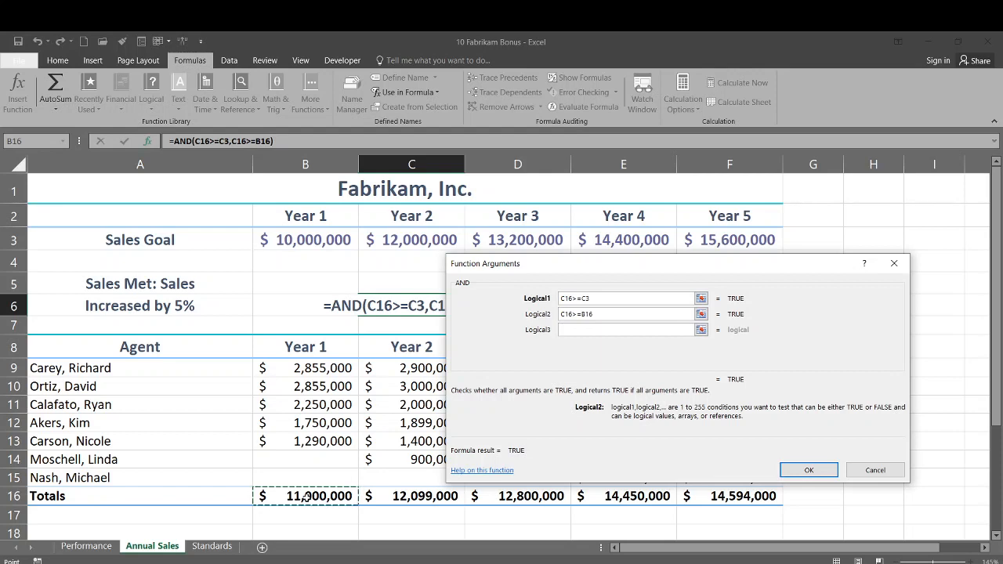
pyautogui.write('*')
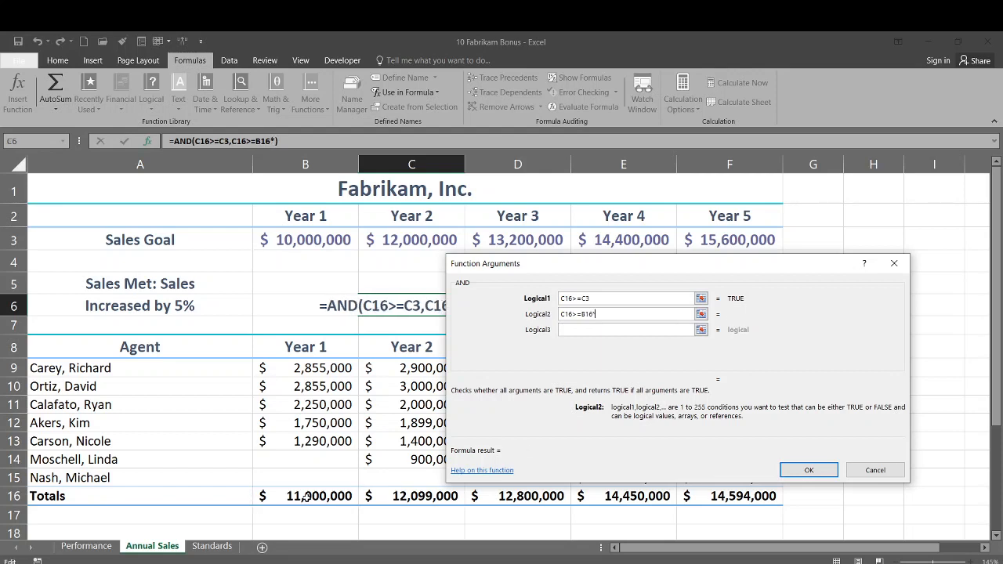
pyautogui.write('1.05')
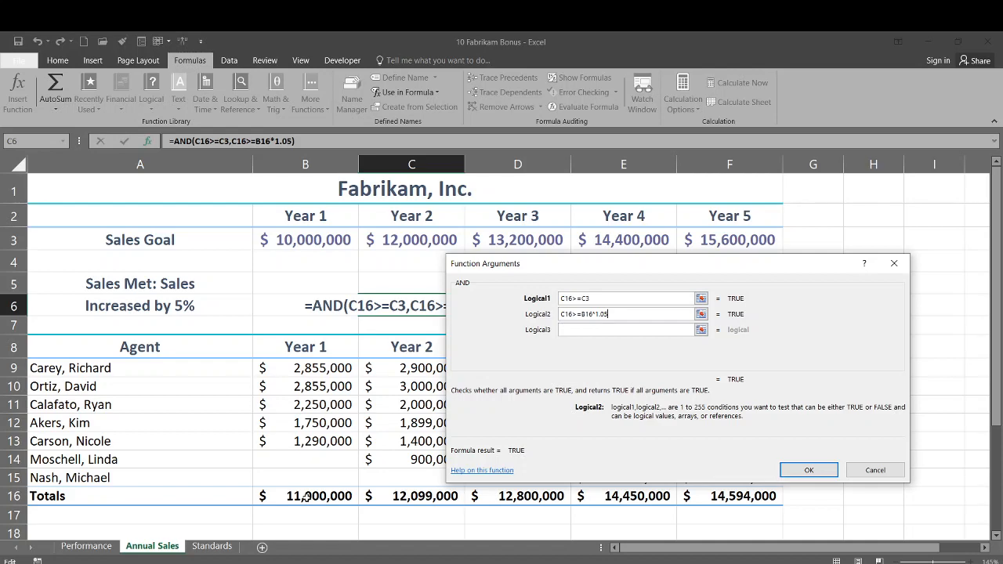
pyautogui.click(819, 473)
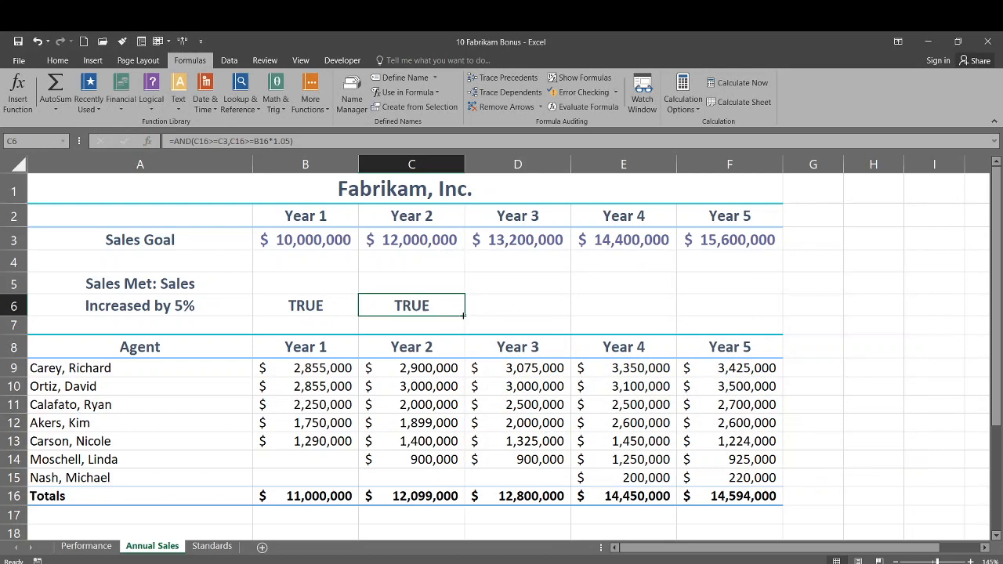
pyautogui.moveTo(466, 316); pyautogui.dragTo(747, 312)
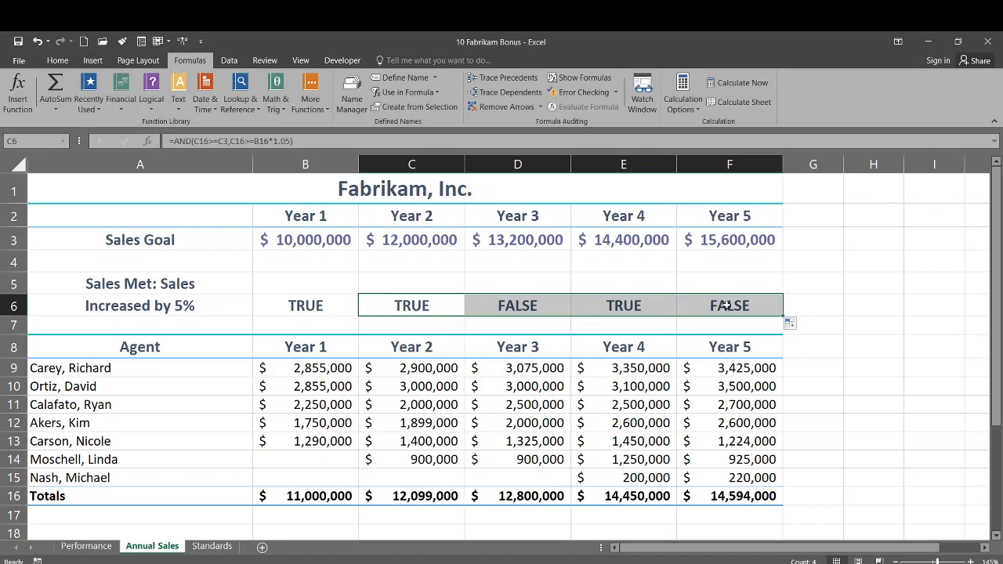
# Step: Examine the AND formulas in C6, D6 and E6, including the cell references highlighted for the Year 3 formula
pyautogui.click(438, 306)
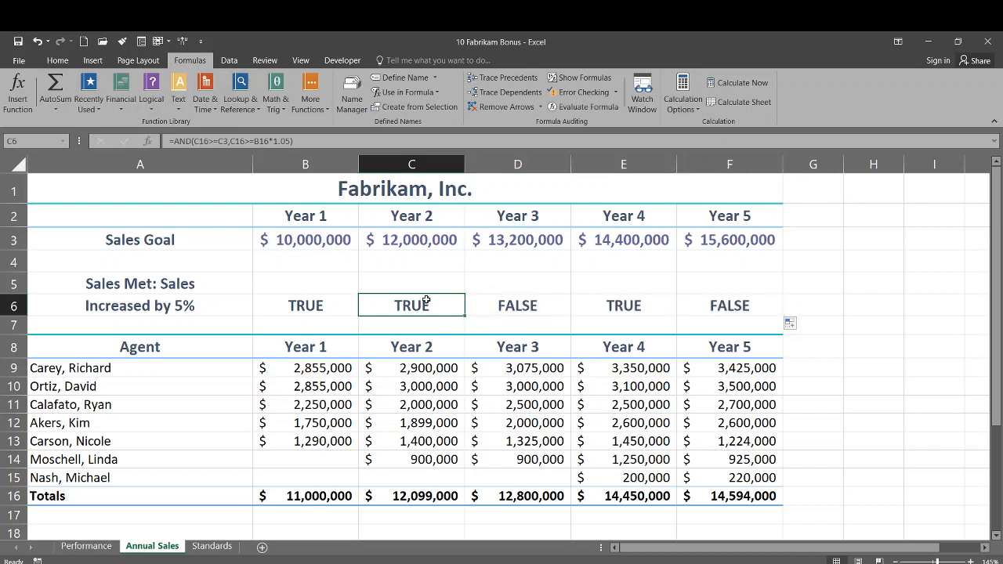
pyautogui.click(504, 305)
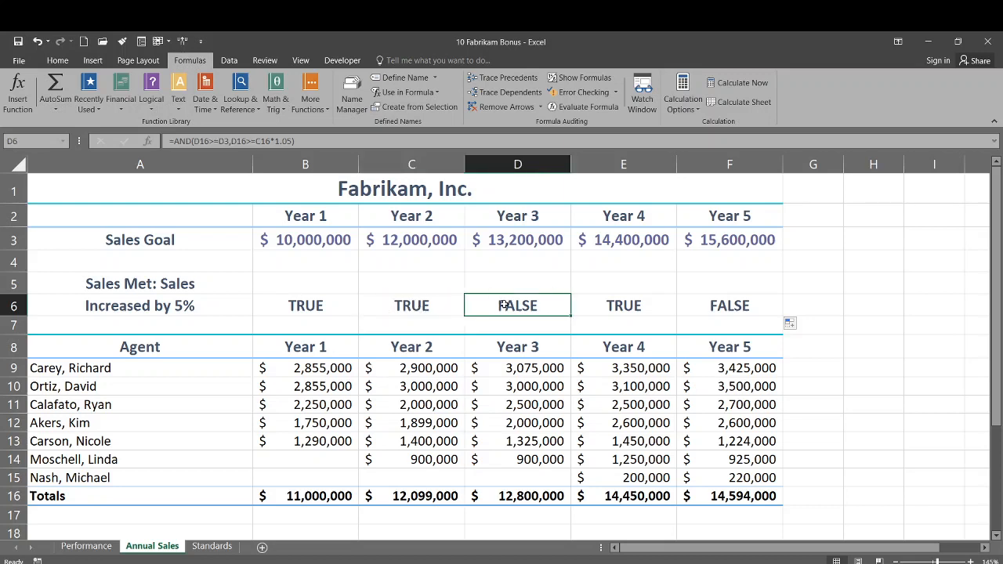
pyautogui.doubleClick(504, 304)
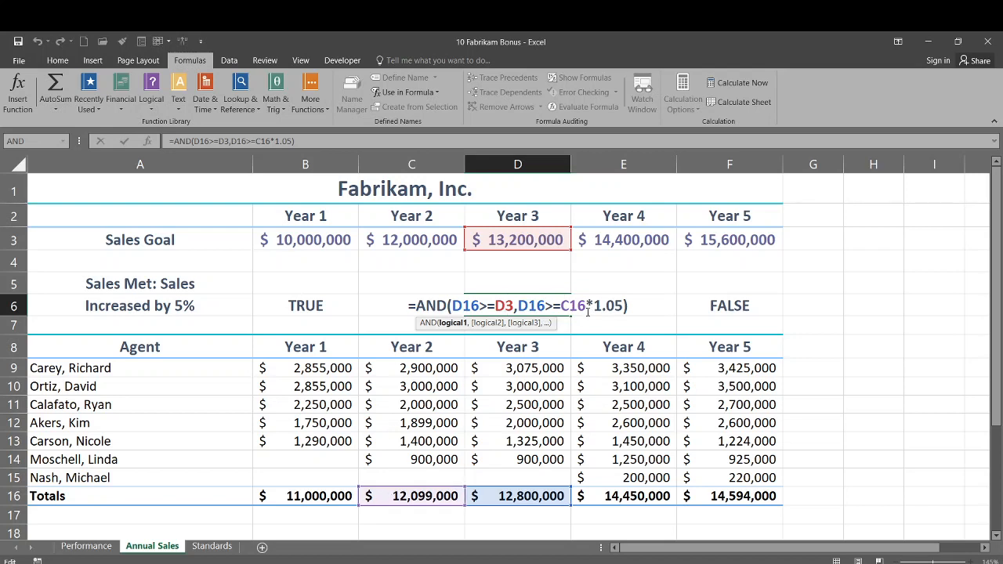
pyautogui.press('Return')
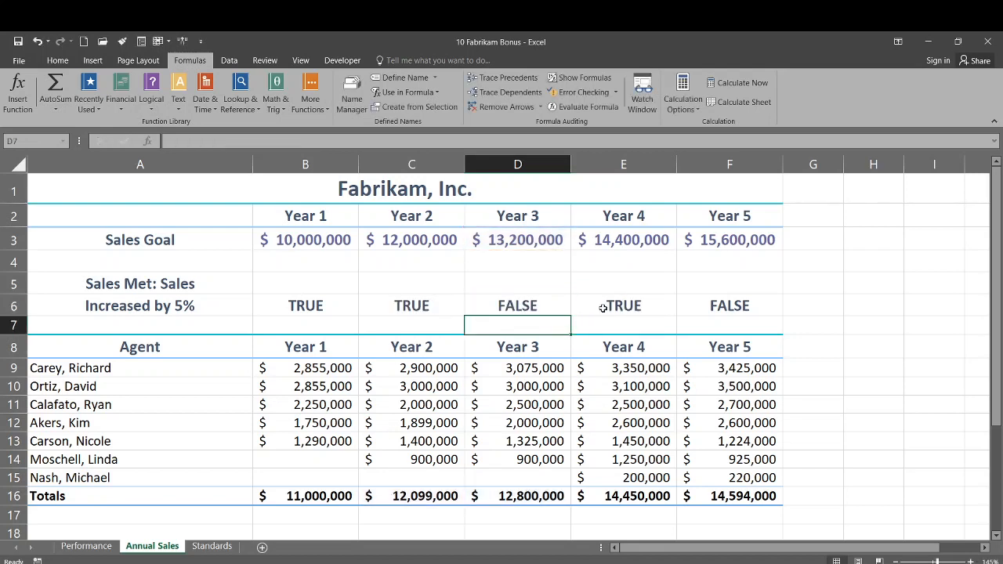
pyautogui.click(614, 303)
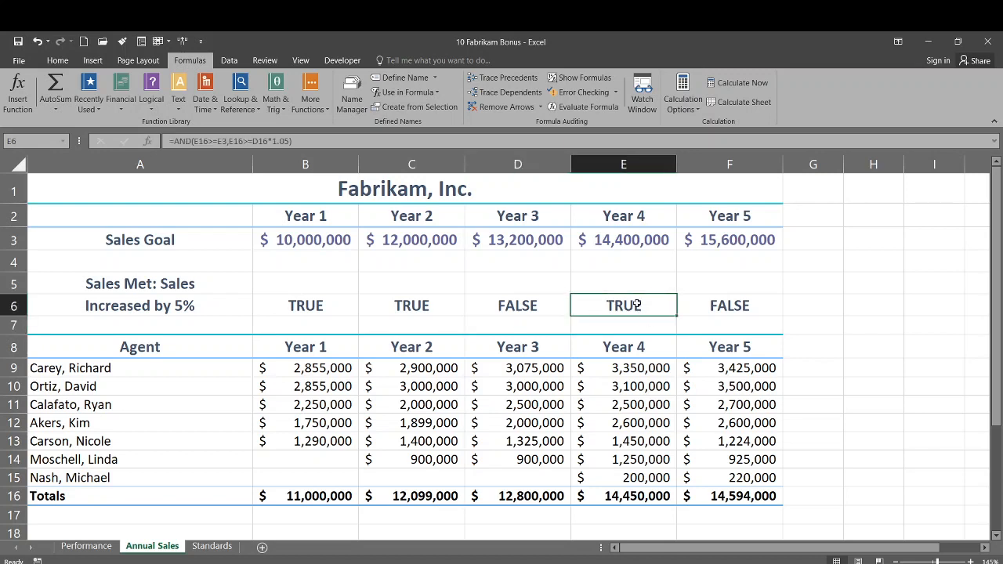